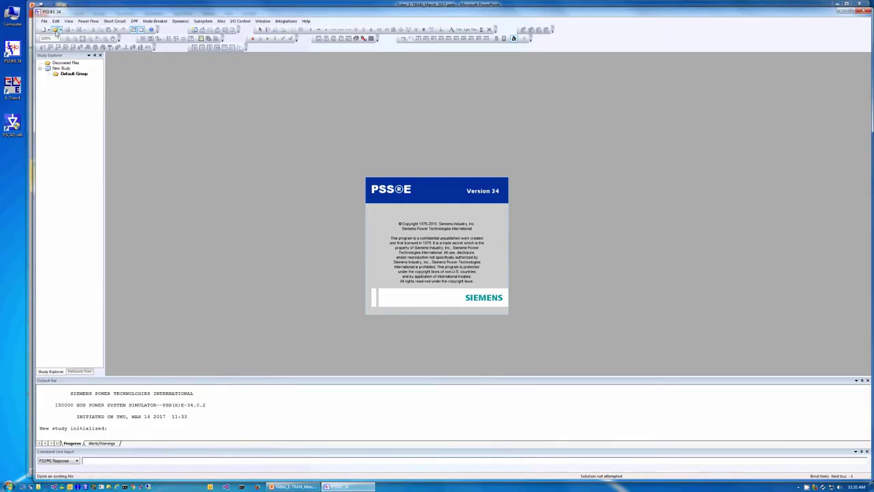
Step: Open the savnw.sav case and its savnw.sld single-line diagram in PSS/E
key(ctrl+o)
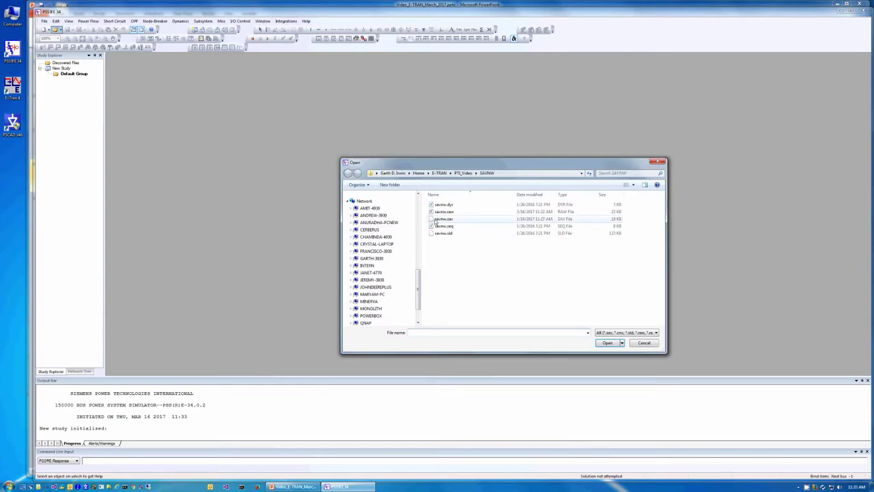
double_click(437, 219)
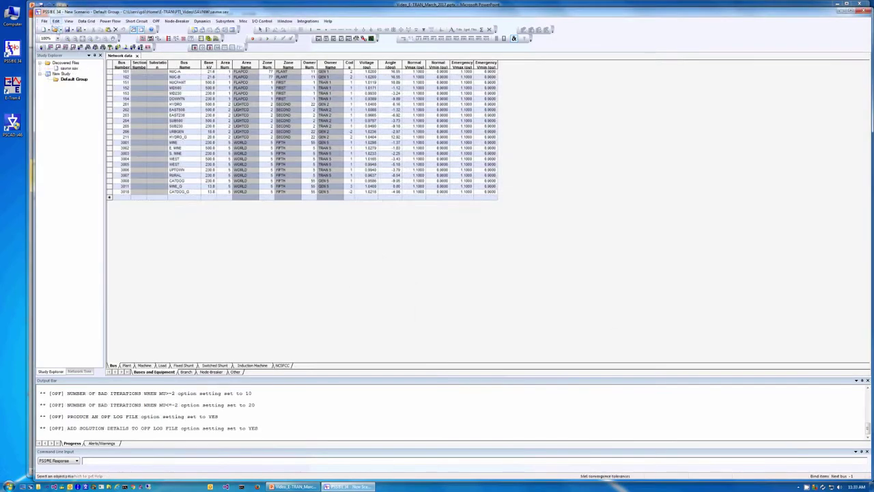
double_click(417, 235)
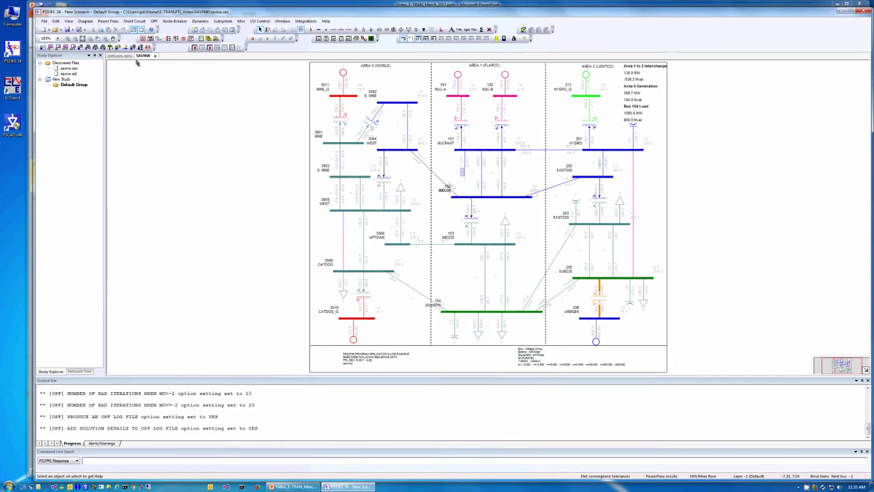
Step: Convert all loads using Convert Loads and Generators
click(108, 21)
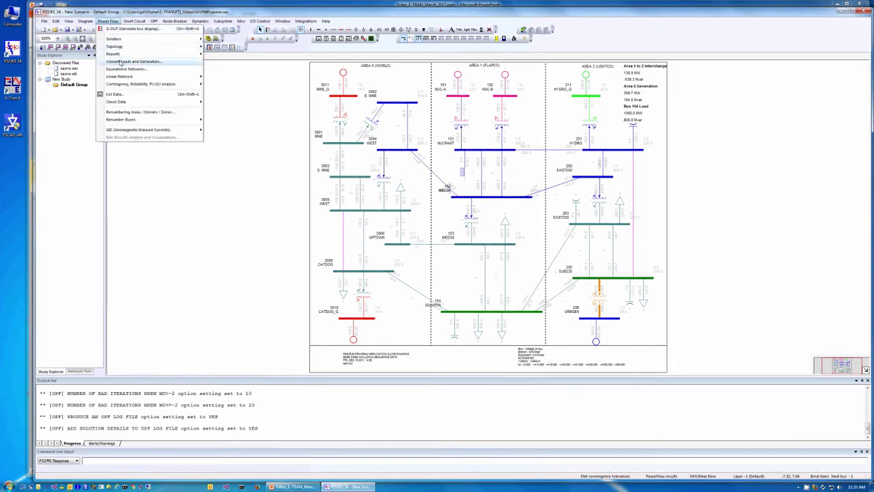
click(130, 61)
click(396, 220)
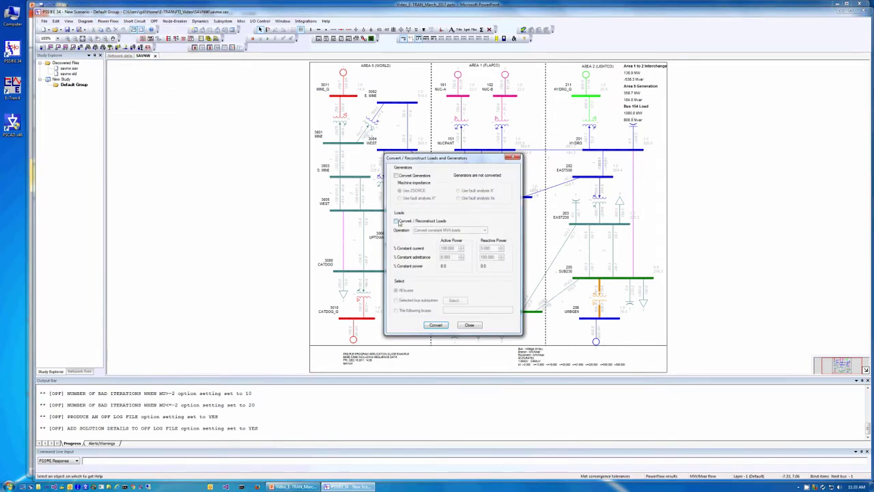
click(435, 325)
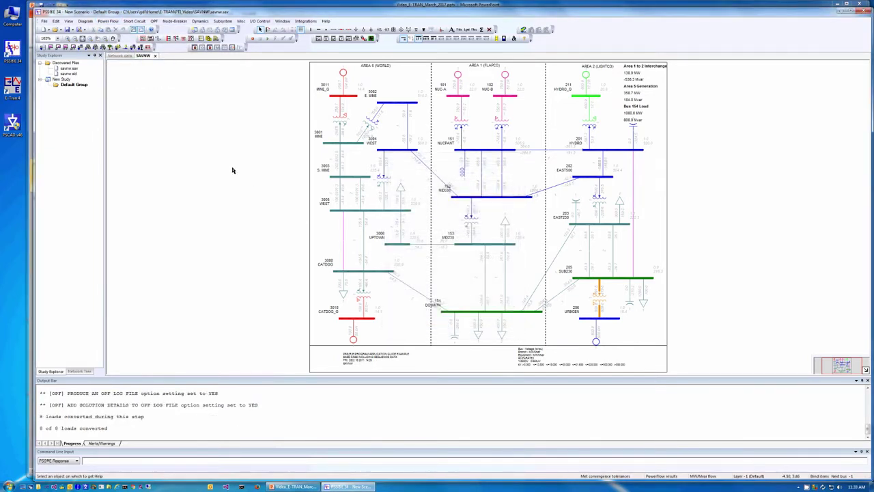
Step: Solve the loadflow for the converted case
click(79, 47)
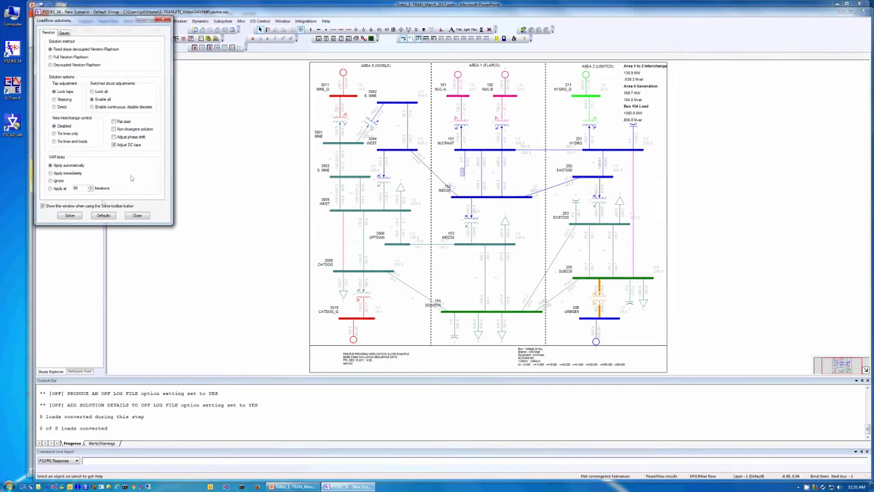
click(71, 216)
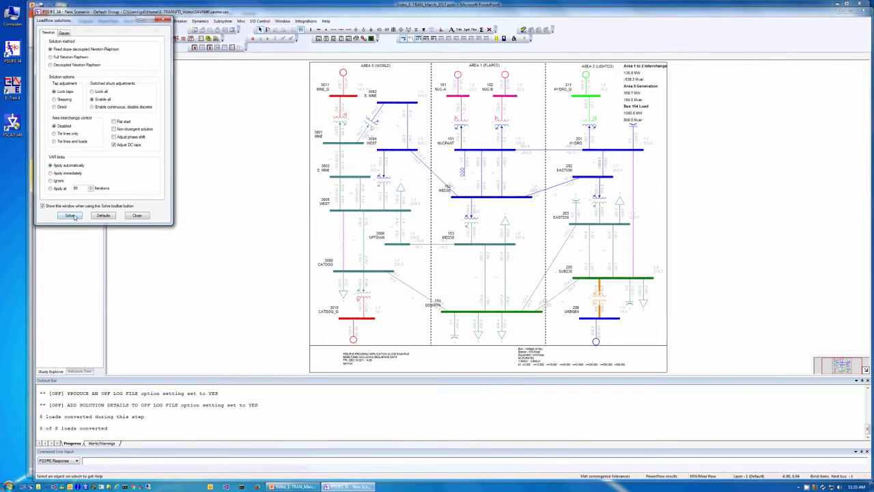
click(136, 216)
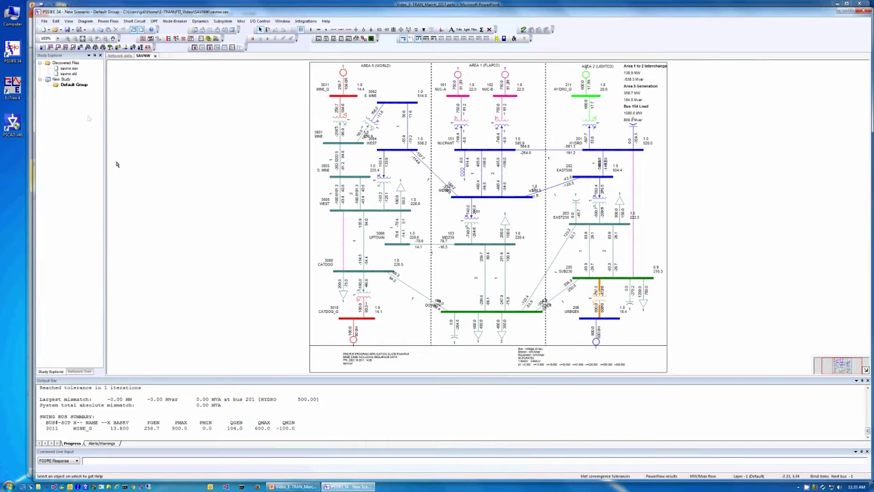
Step: Save the solved network data as savnw.raw
click(45, 21)
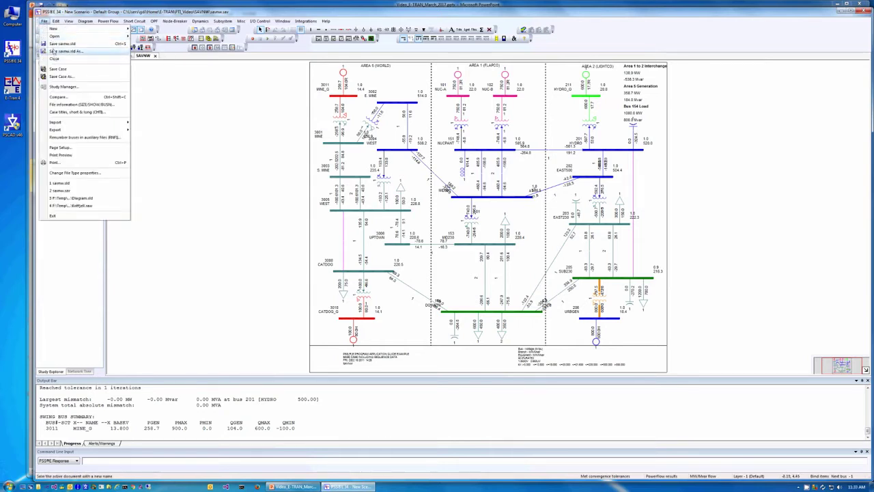
click(56, 86)
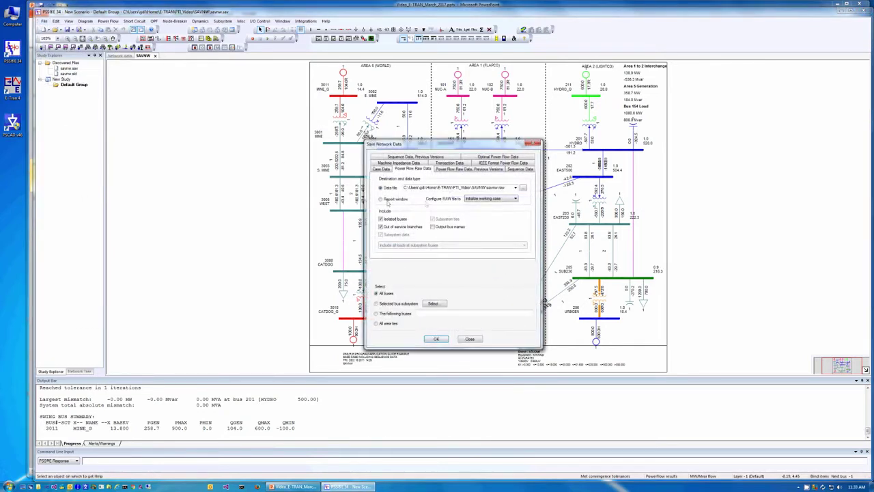
click(510, 189)
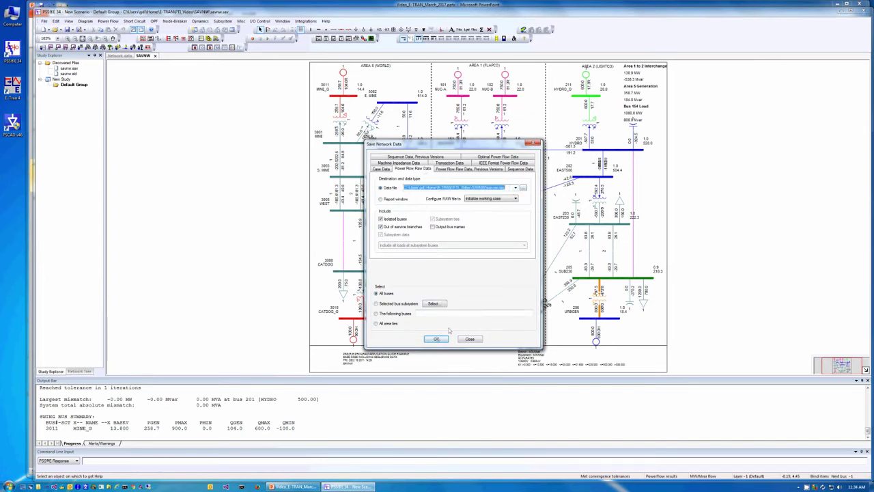
click(436, 340)
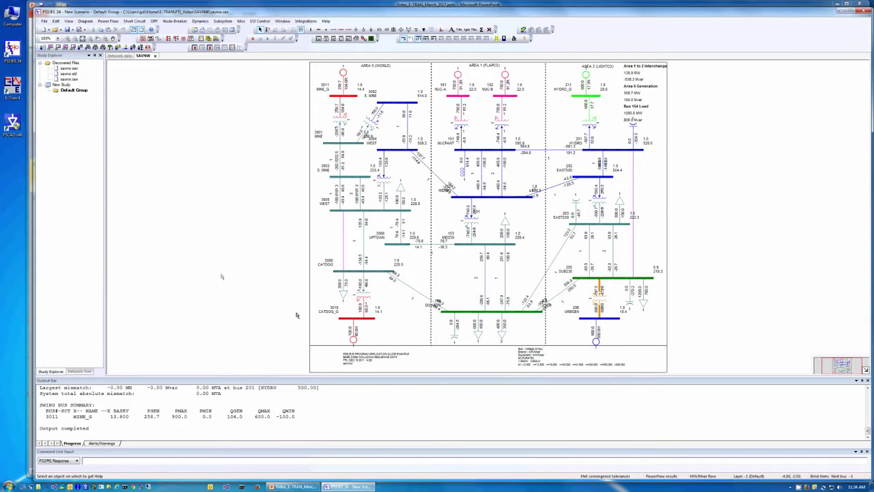
Step: Launch E-Tran and open the SAVNW case file
double_click(12, 87)
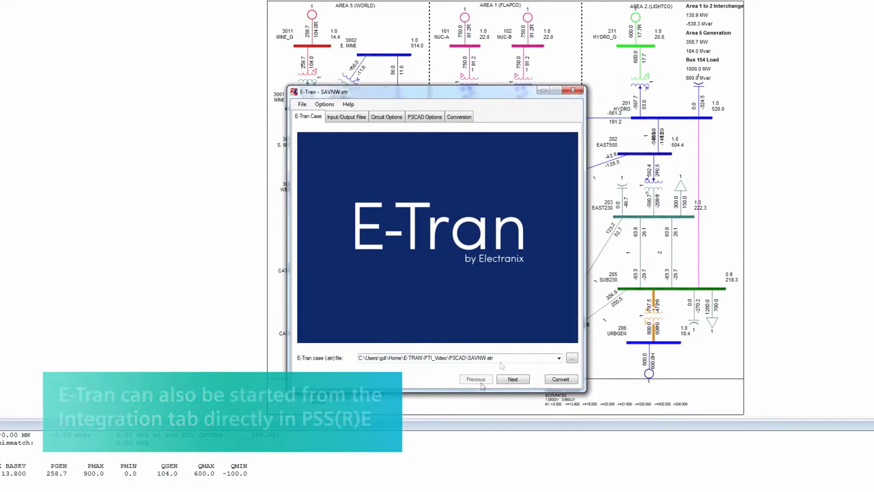
double_click(487, 330)
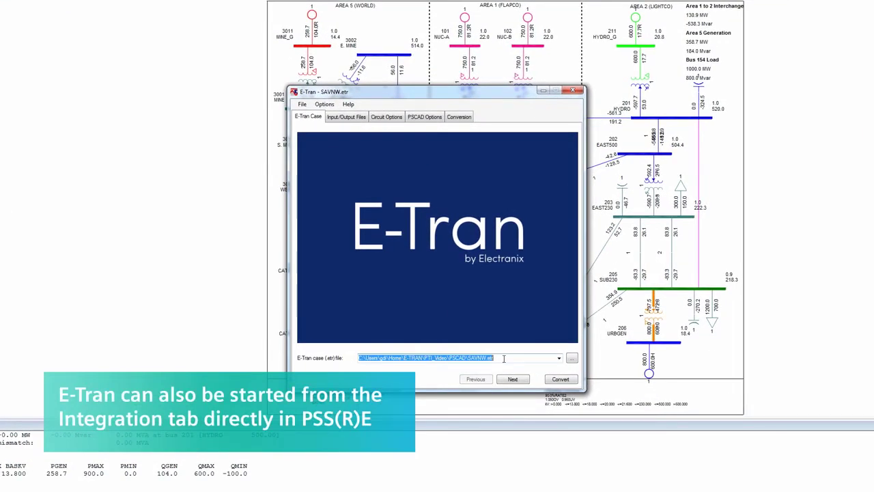
click(516, 380)
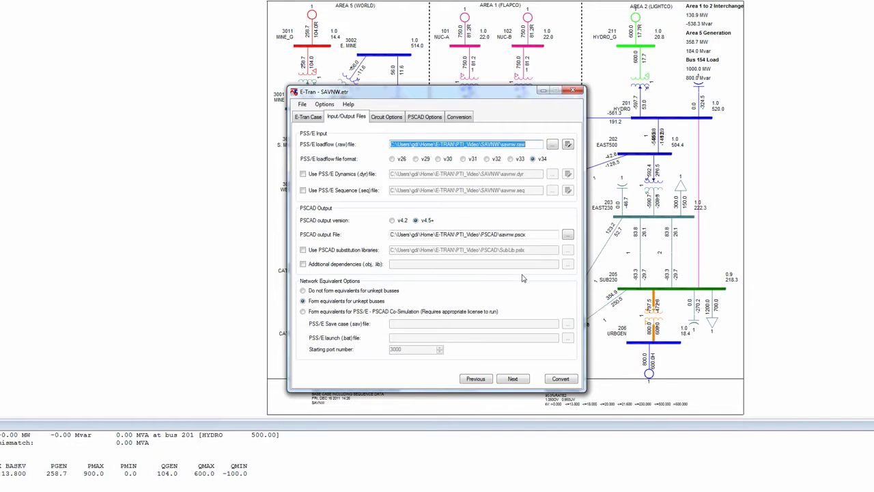
Step: Keep savnw.raw as v34 loadflow input with PSCAD v4.5+ output
click(533, 145)
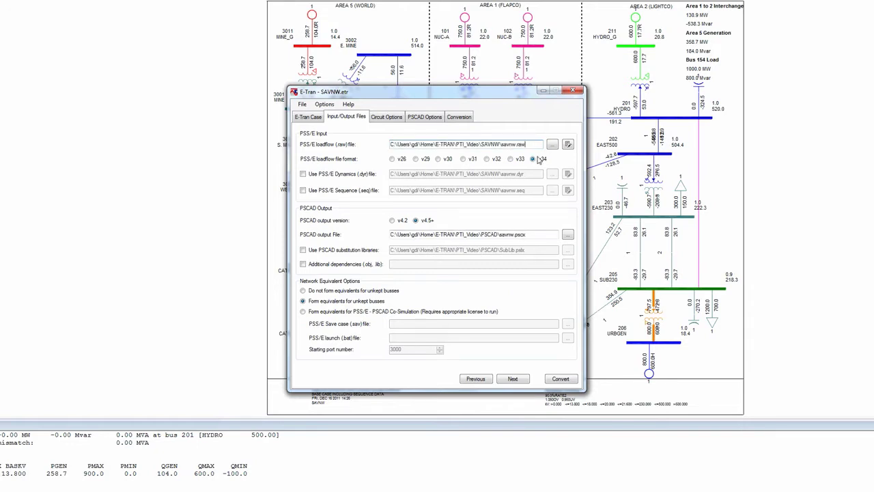
click(538, 160)
click(416, 221)
Step: Set conversion centre bus 3011 with 3 busses back, then advance to the Conversion summary
click(514, 380)
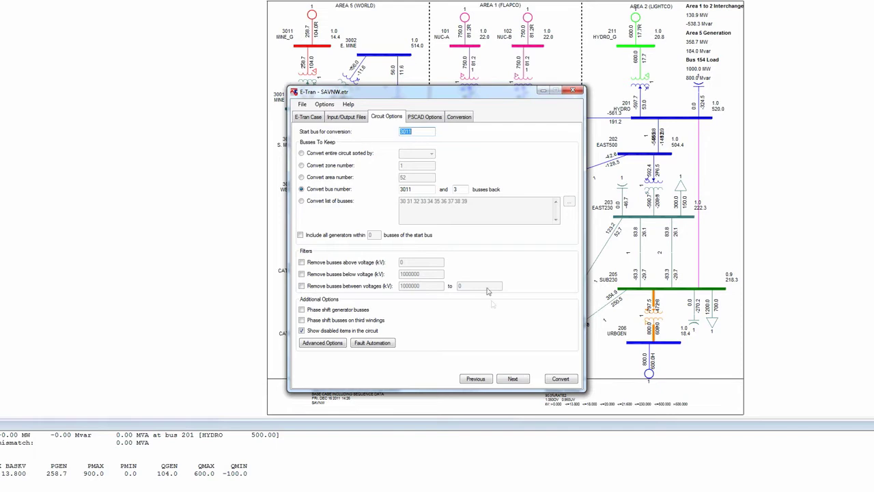
click(419, 190)
click(465, 189)
click(513, 378)
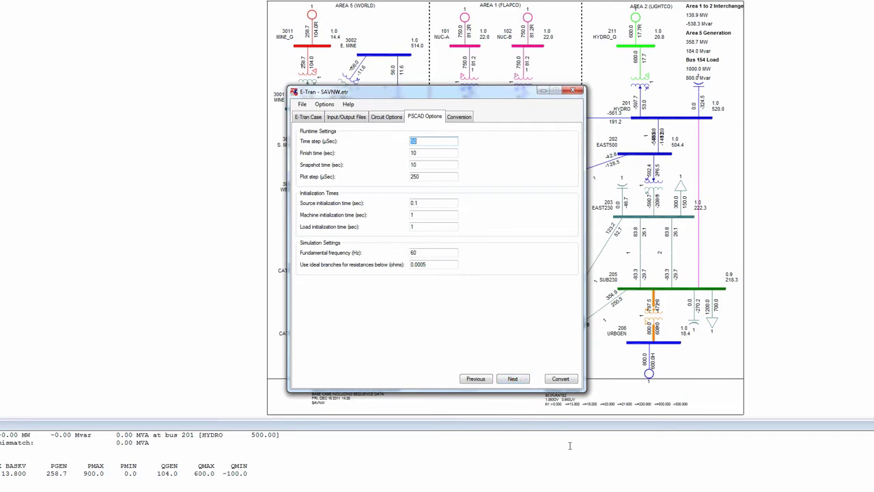
click(513, 378)
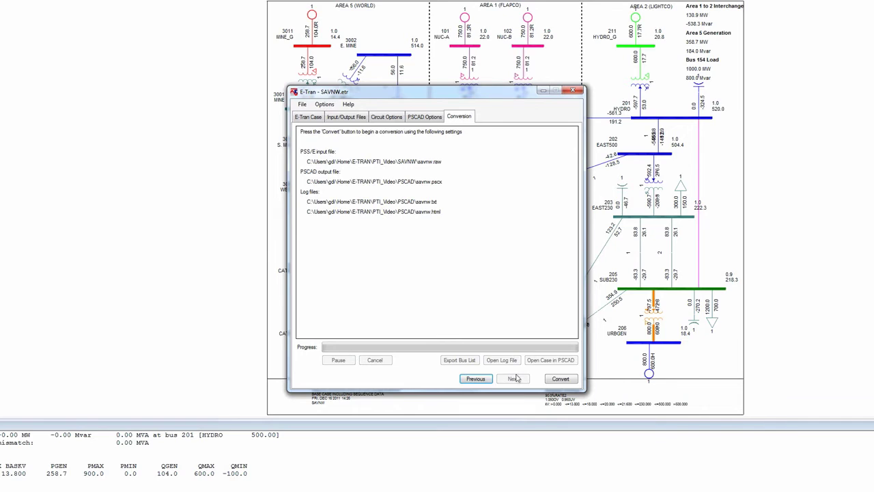
Step: Convert the case to savnw.pscx and scroll the log to confirm it was written
click(566, 383)
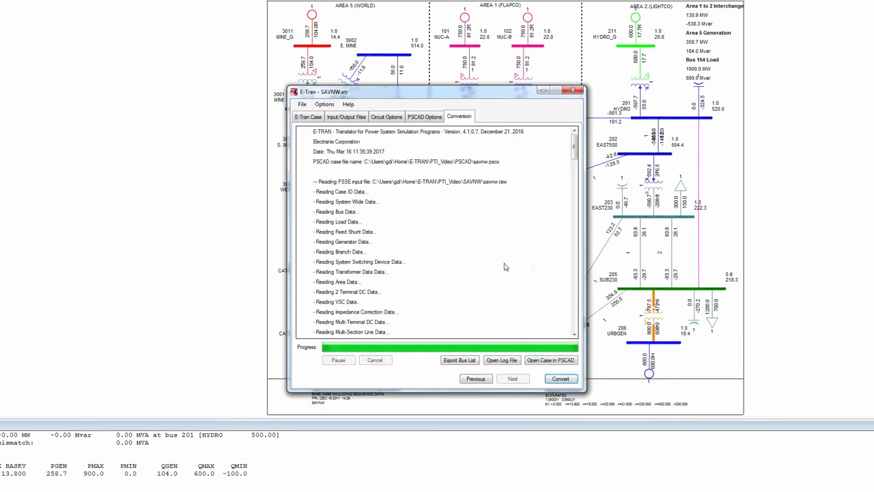
mouse_move(575, 151)
mouse_down()
mouse_move(574, 300)
mouse_move(555, 331)
mouse_up()
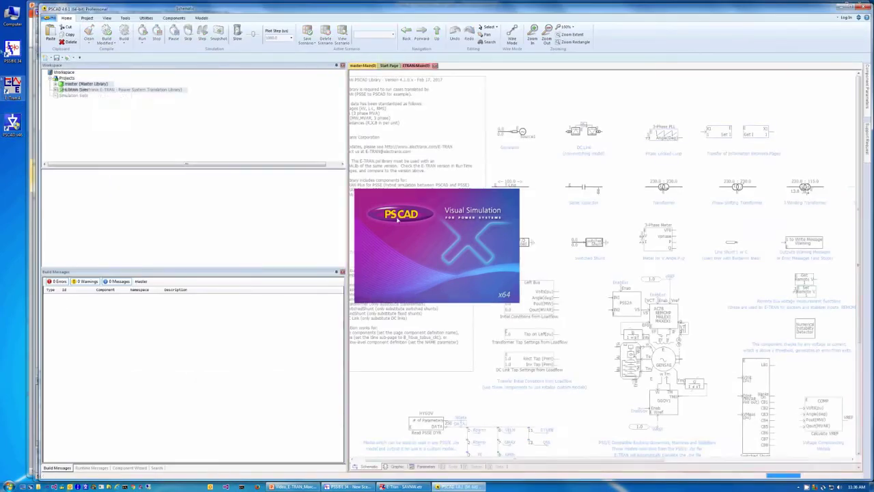
Step: Open the translated savnw project and its Page 1 network schematic
double_click(96, 90)
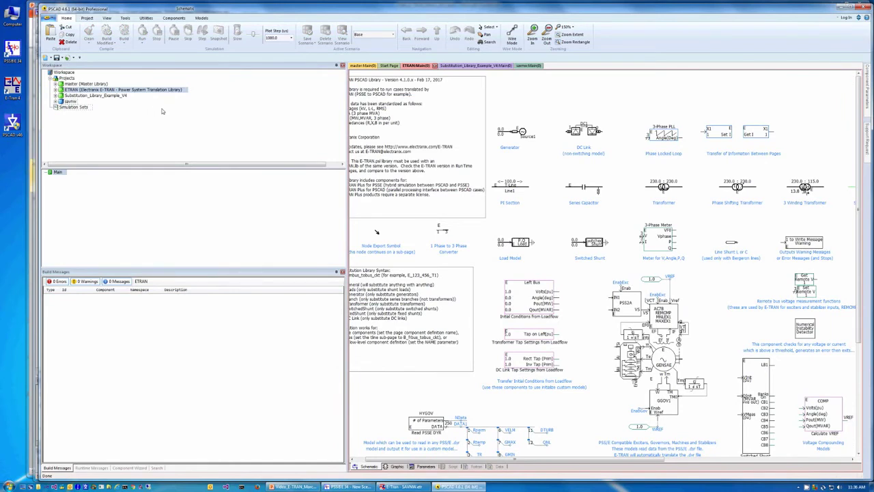
double_click(69, 102)
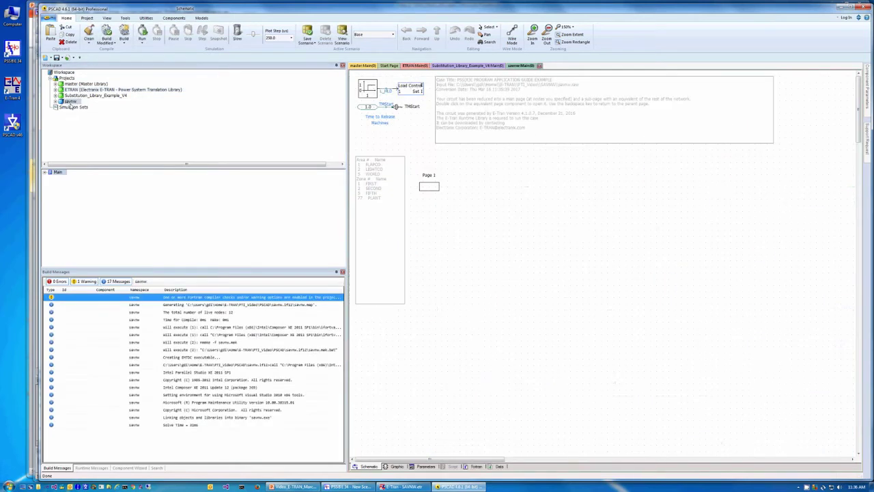
double_click(423, 189)
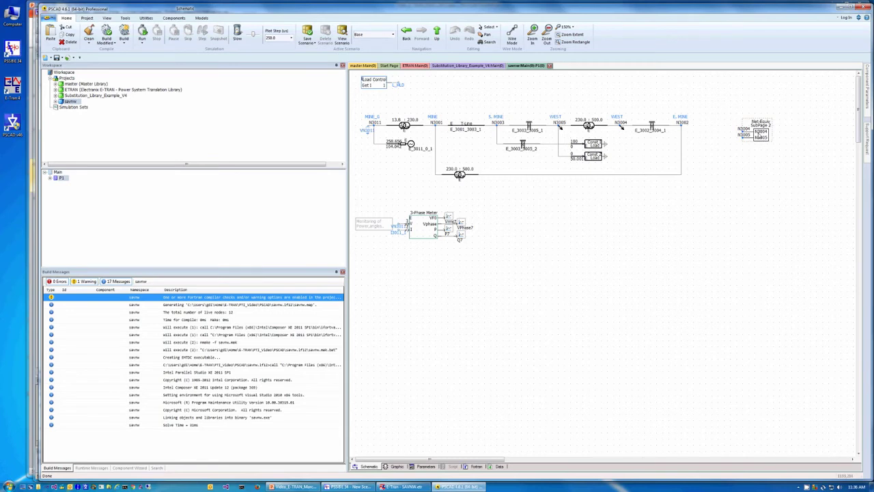
Step: Inspect the network-equivalent subpage, then right-click the meter's output signal
double_click(759, 134)
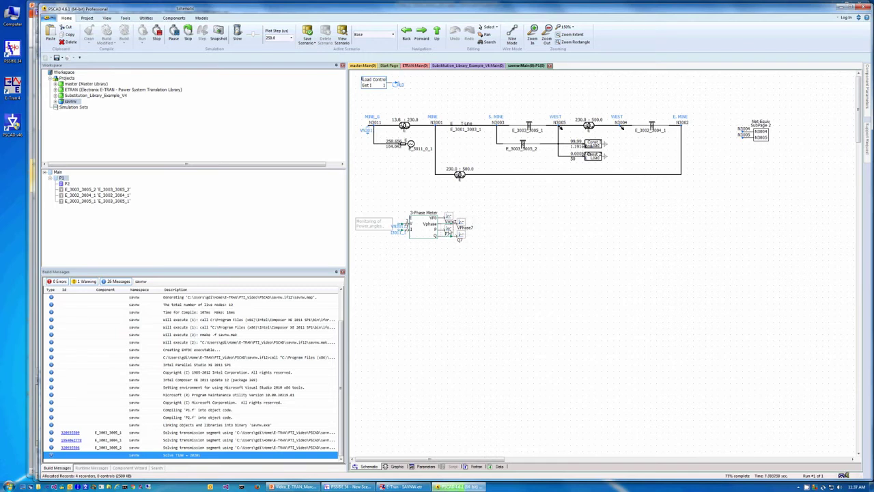
right_click(449, 229)
mouse_move(482, 387)
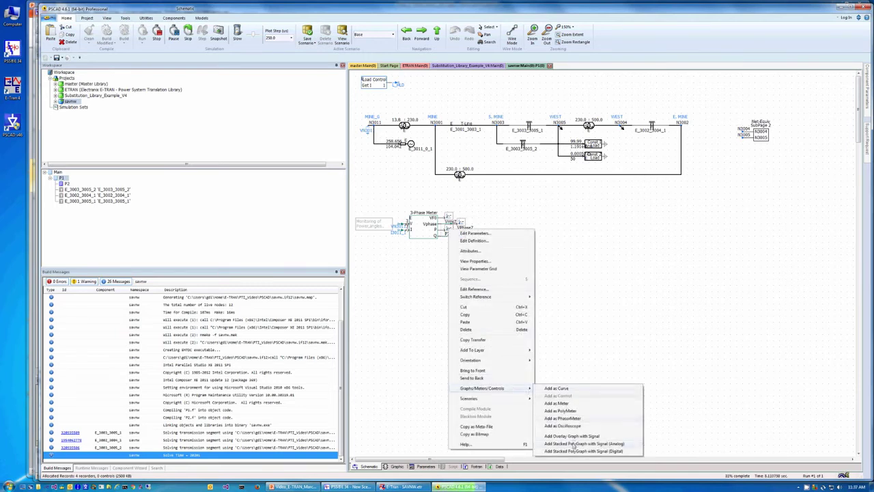
Step: Add a stacked PolyGraph plotting the meter's P7 signal
click(570, 439)
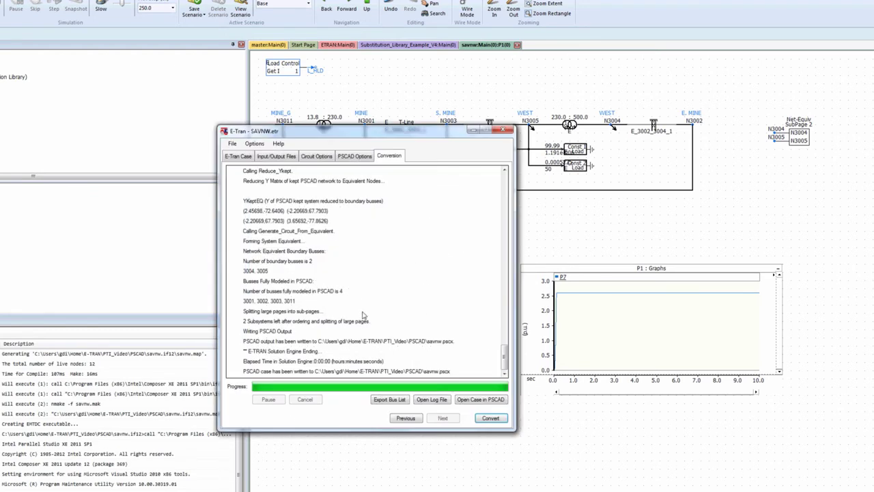
Step: Enable the PSS/E dynamics file and PSCAD substitution libraries for conversion
click(405, 417)
click(405, 418)
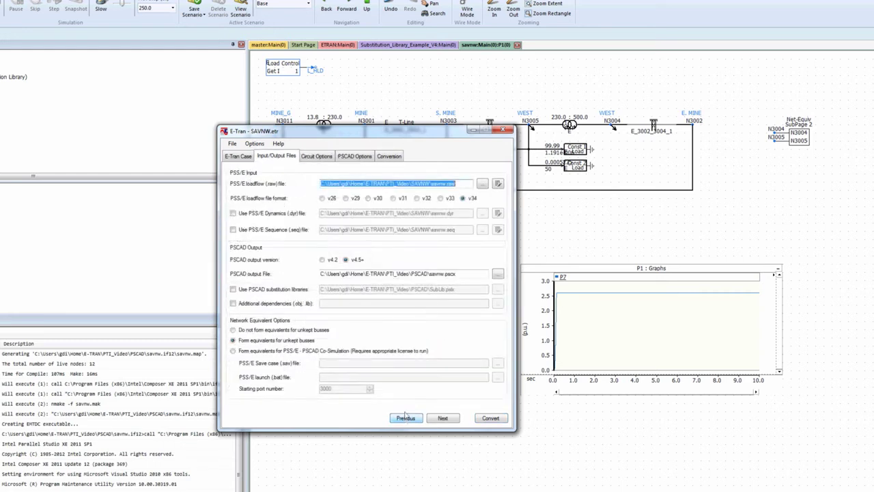
click(233, 213)
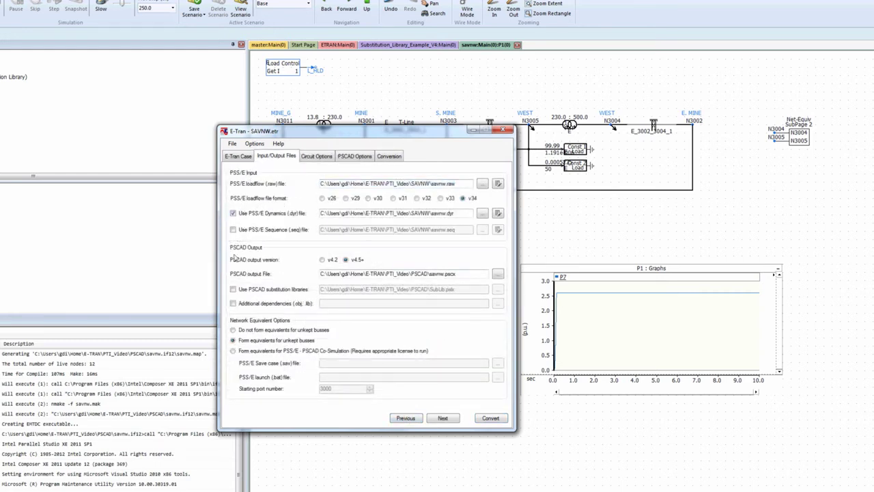
click(233, 289)
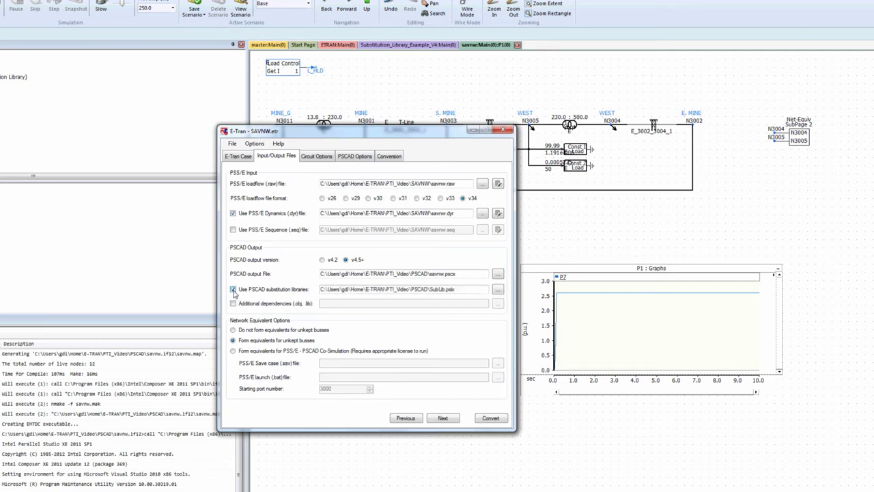
click(443, 418)
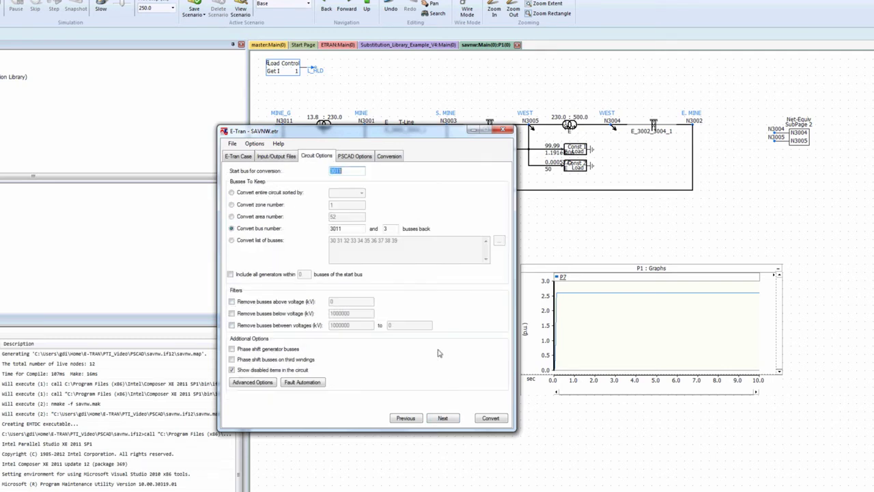
Step: Set 20 busses back and rerun the conversion
double_click(386, 229)
text(20)
click(445, 417)
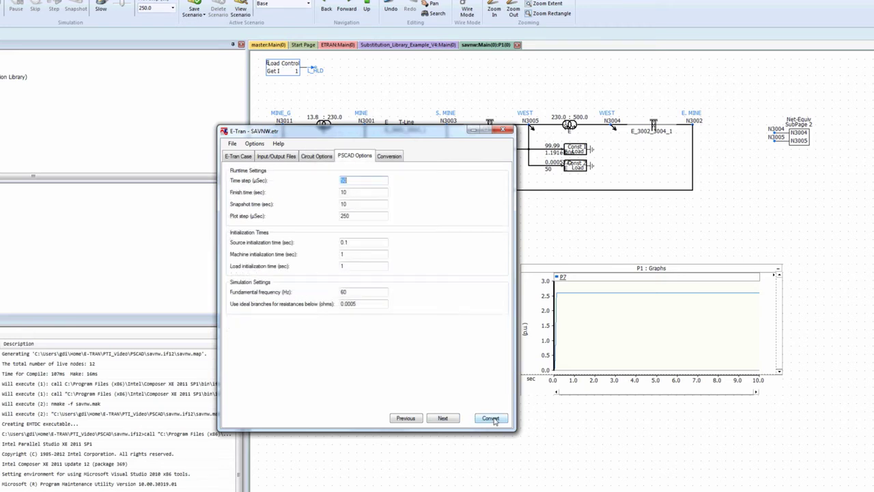
click(491, 418)
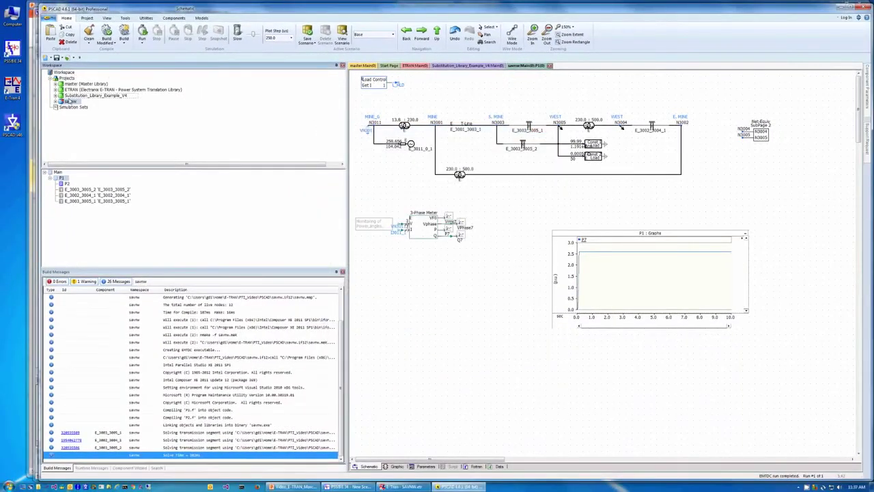
Step: Unload the old savnw project from the PSCAD workspace
right_click(68, 101)
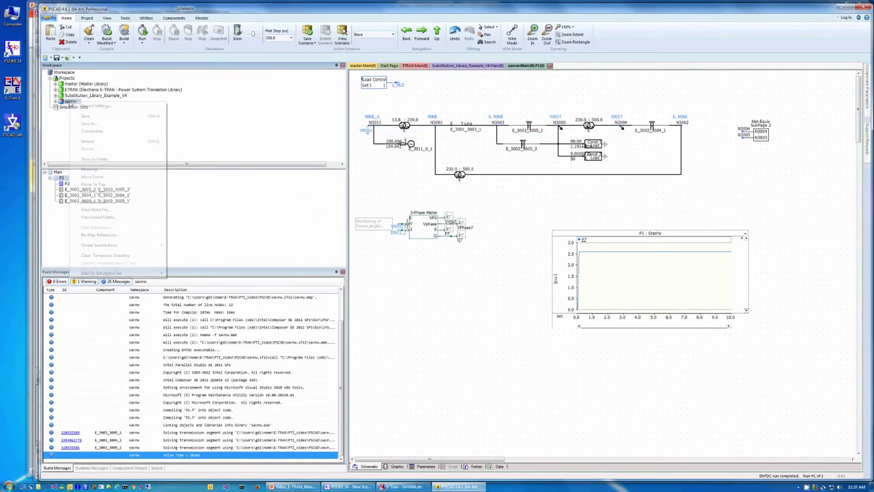
click(88, 141)
click(473, 265)
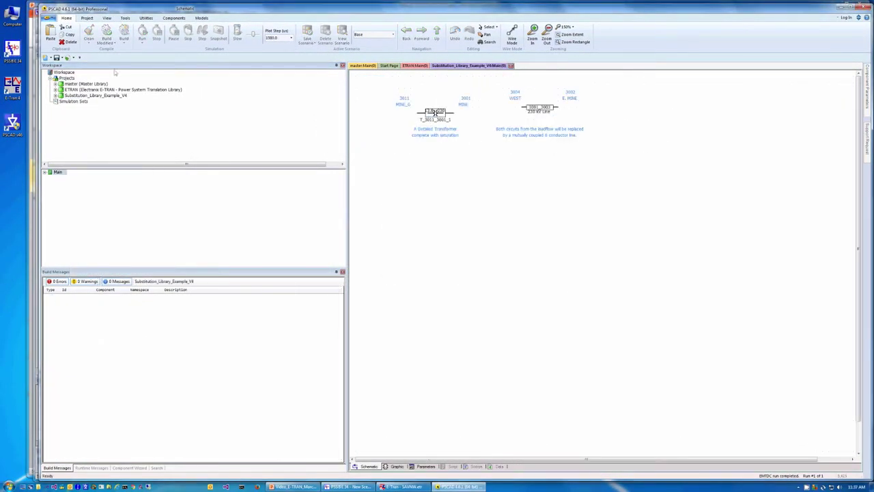
Step: Reload savnw from Recent Projects and open a widened Page 1 schematic
click(55, 19)
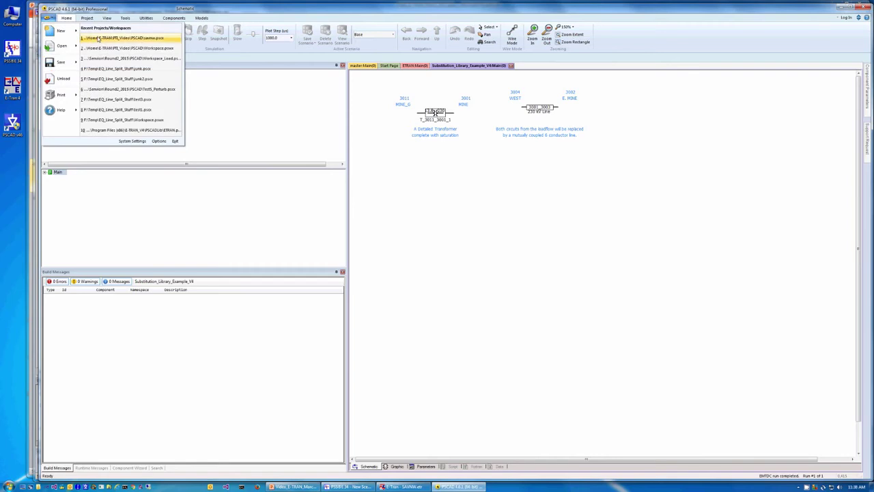
click(99, 39)
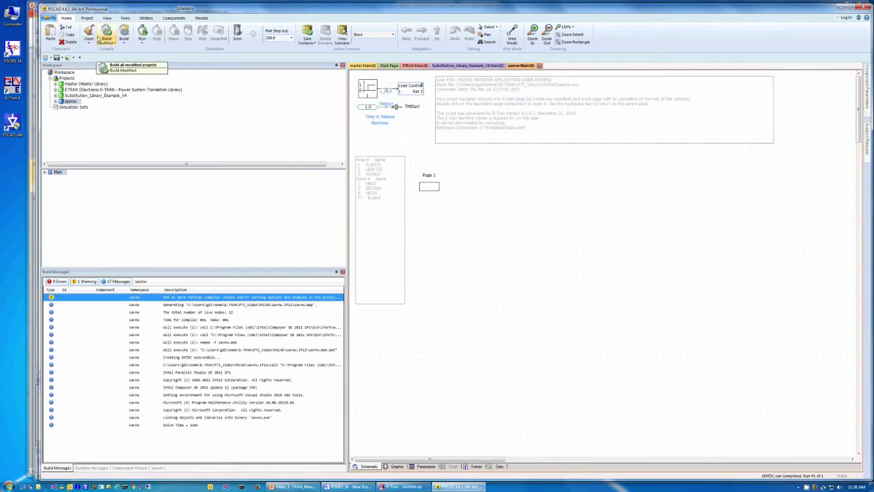
double_click(429, 187)
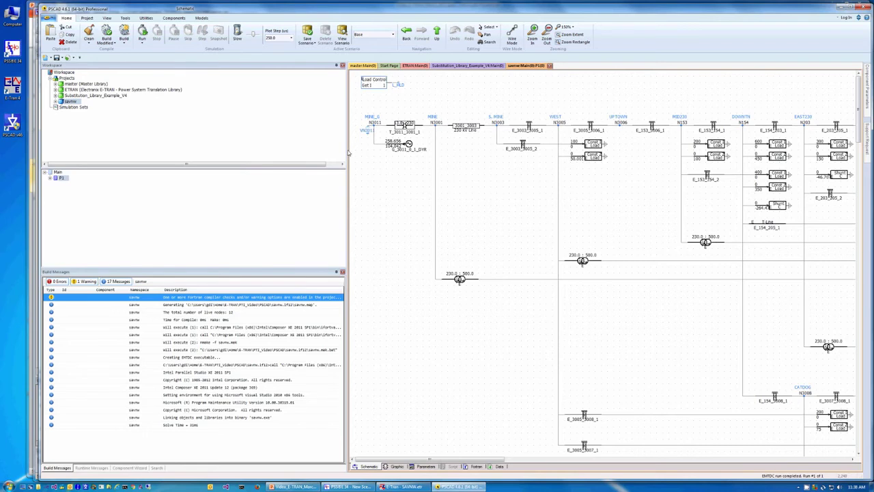
drag(347, 153, 200, 164)
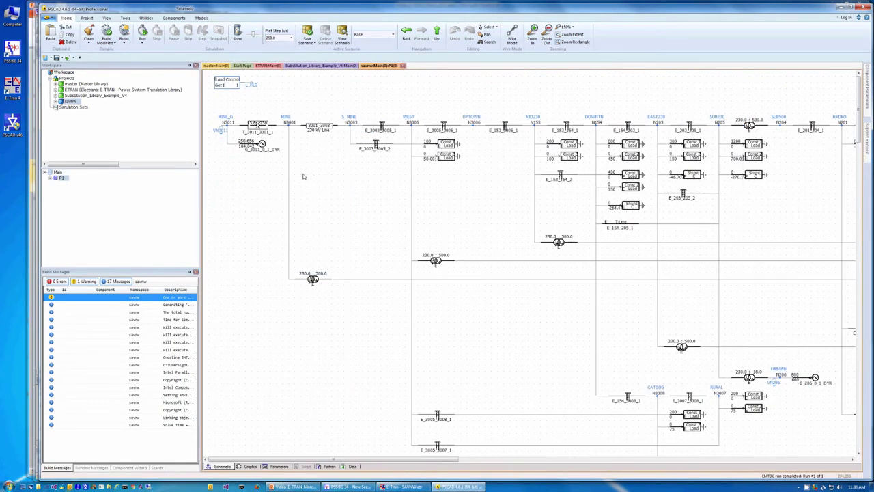
Step: Inspect the G_3011_0_1_DYR generator model, then simulate the full translated savnw network
double_click(263, 146)
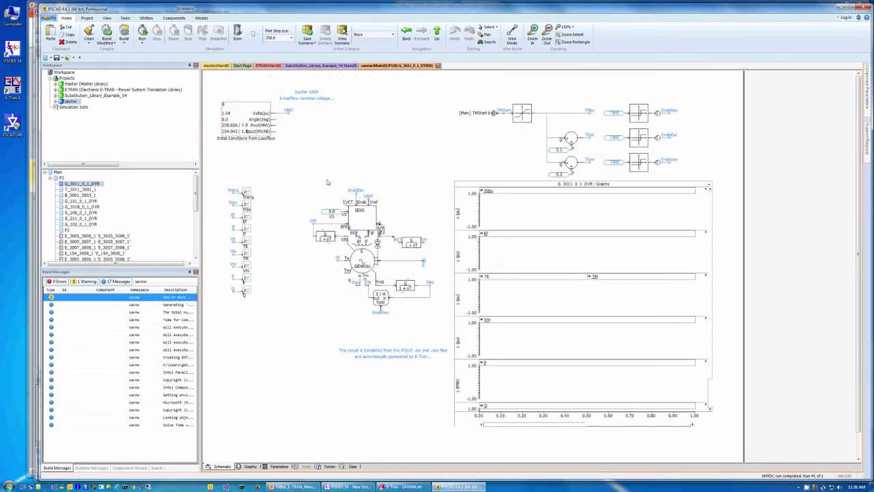
key(ctrl+Up)
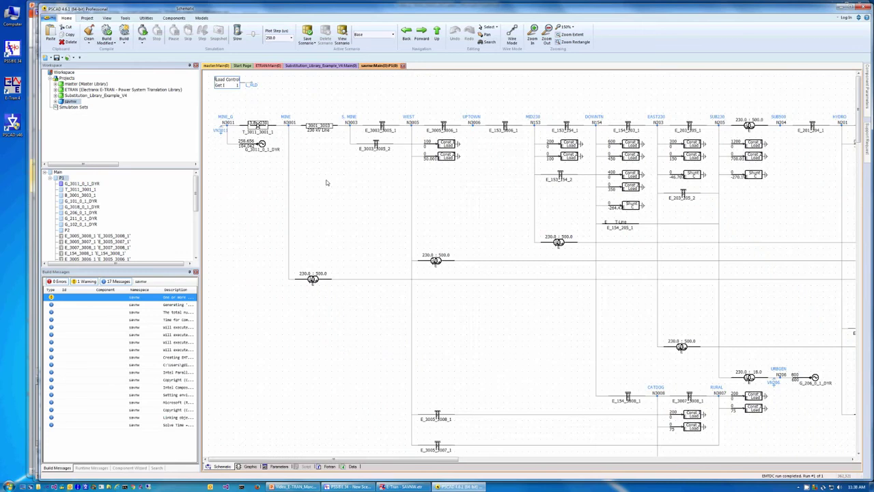
key(F5)
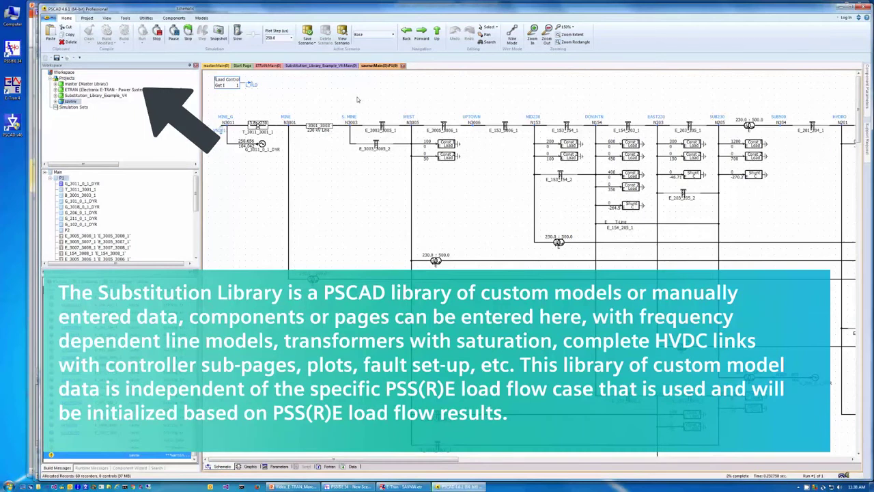
double_click(97, 95)
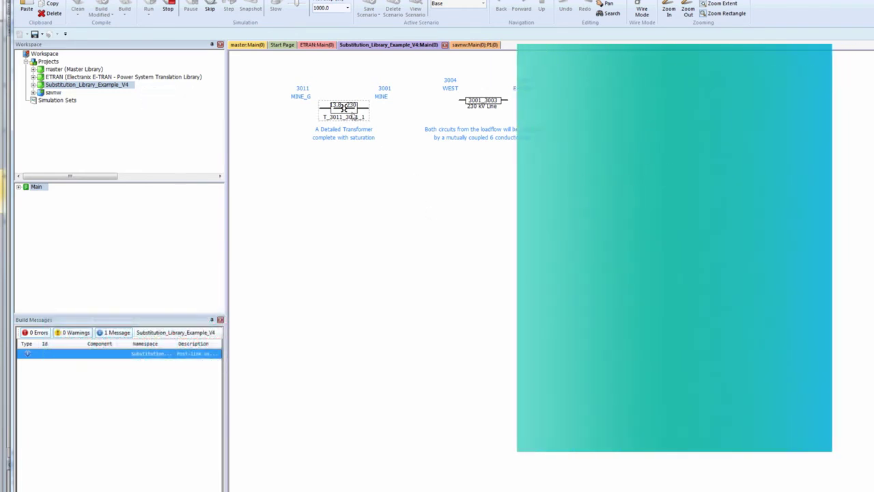
double_click(343, 107)
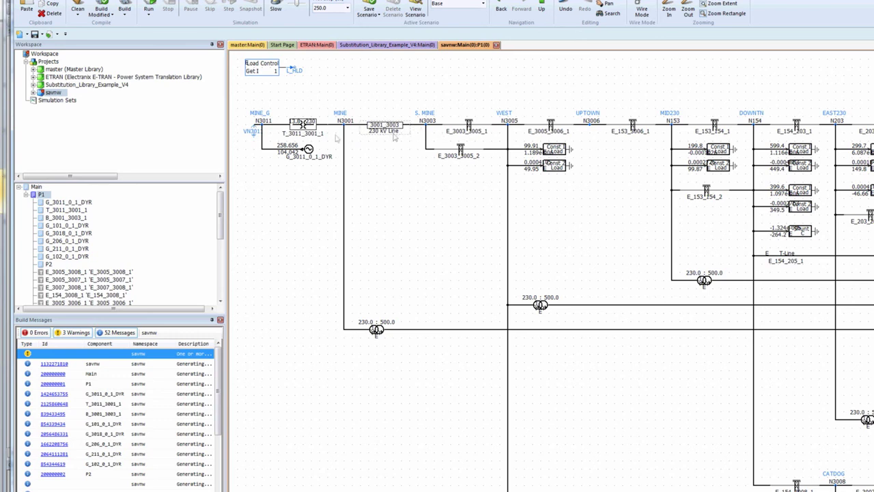
Step: Check transformer T_3011_3001_1's plots, then view line B_3001_3003_1's ground-fault voltage plots
double_click(302, 125)
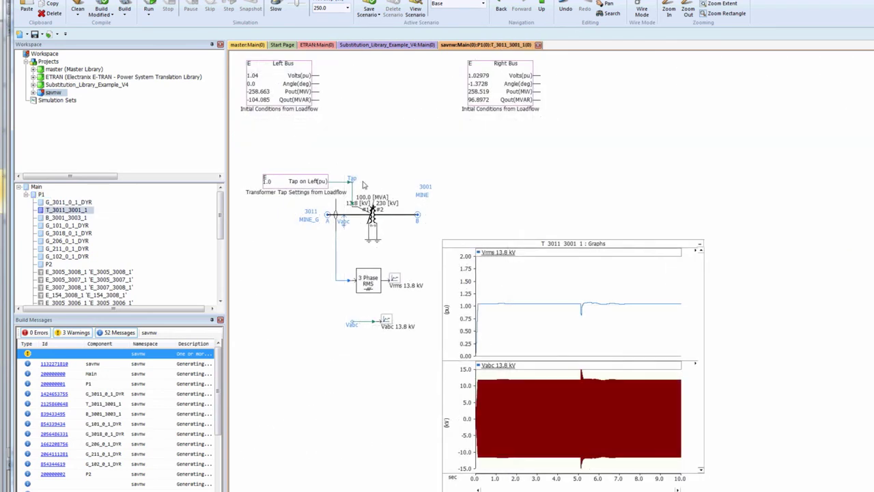
key(alt+Left)
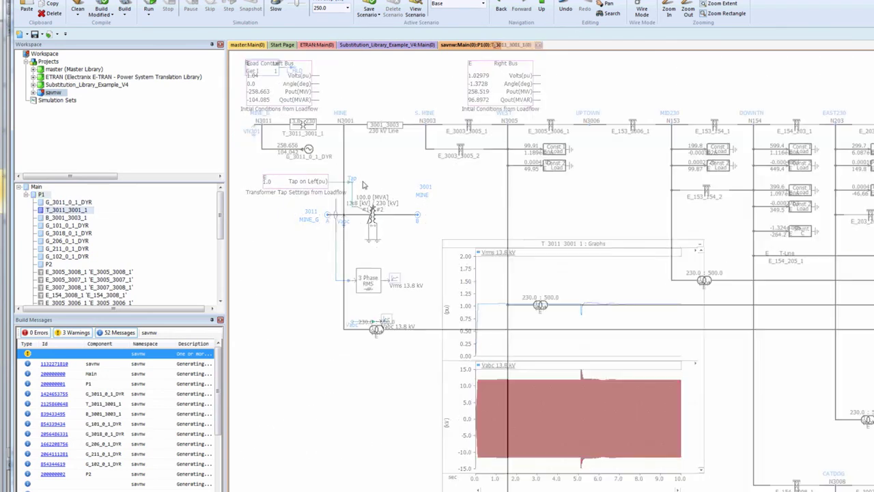
double_click(384, 128)
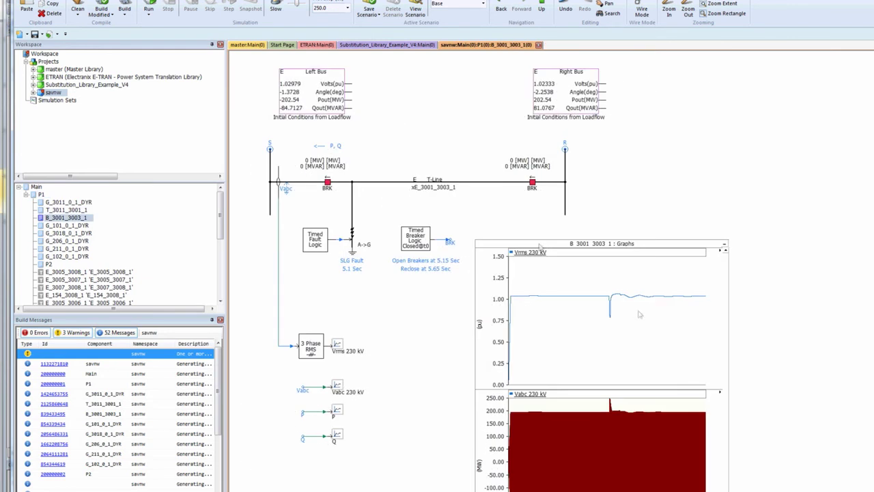